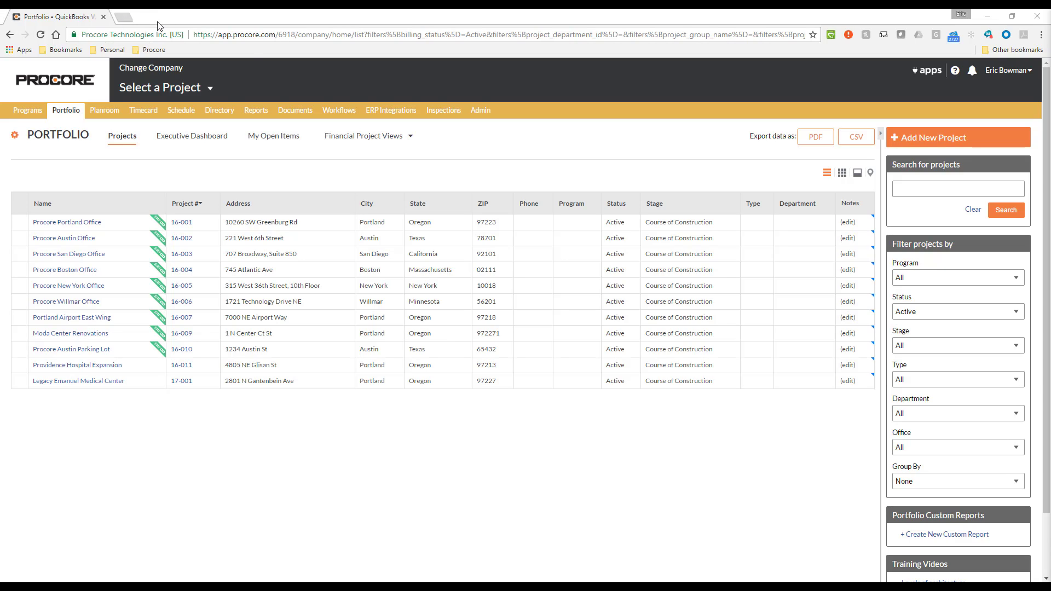
- In the ERP integration's vendor list, link the QuickBooks vendor AAA Masonry to the existing company AAA Masonry Co
{"action": "left_click", "coordinate": [376, 114]}
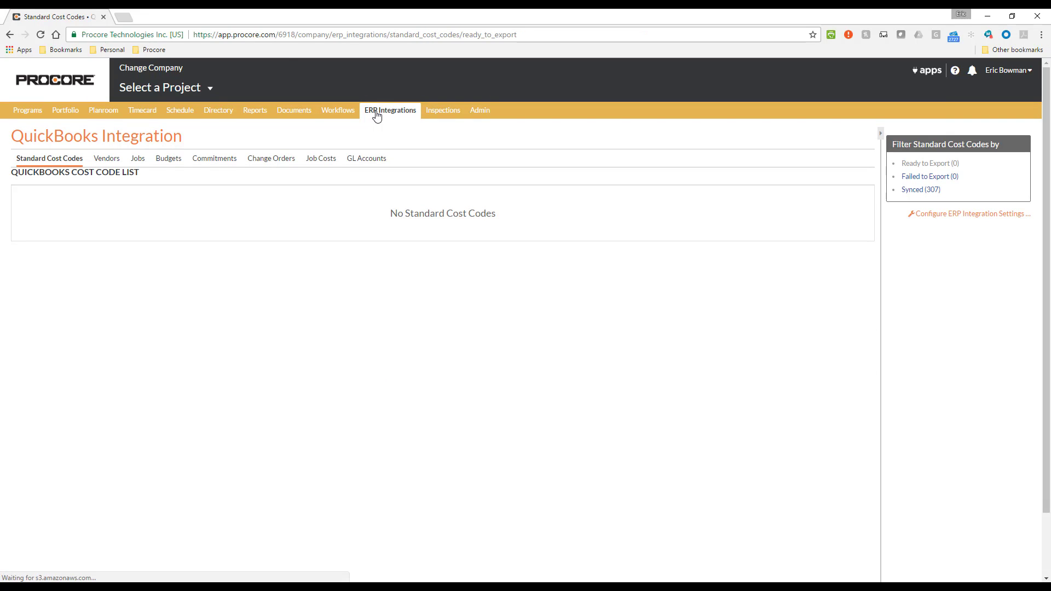
{"action": "left_click", "coordinate": [108, 158]}
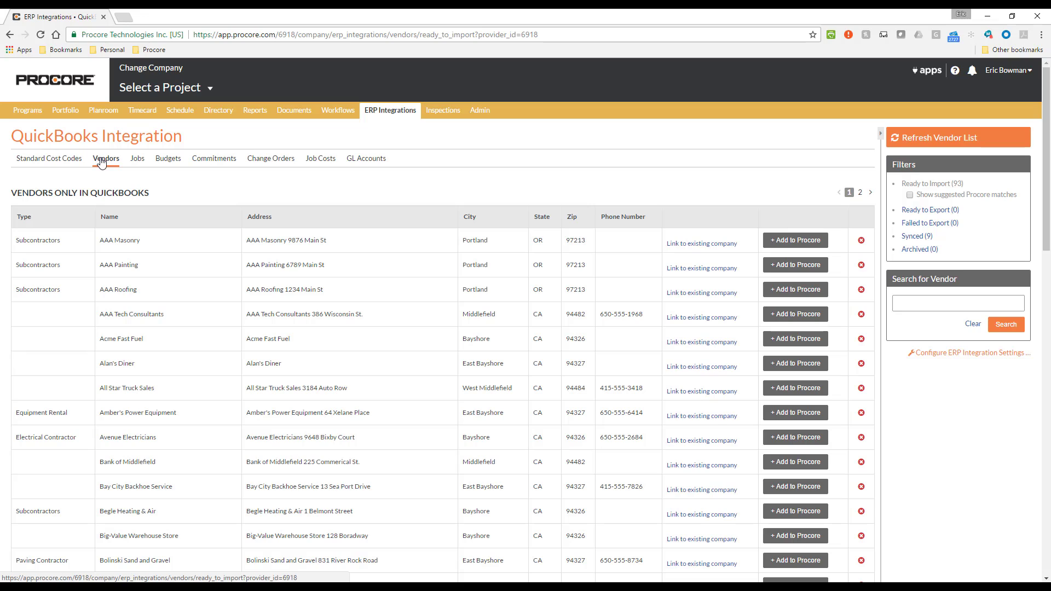
{"action": "left_click", "coordinate": [687, 243]}
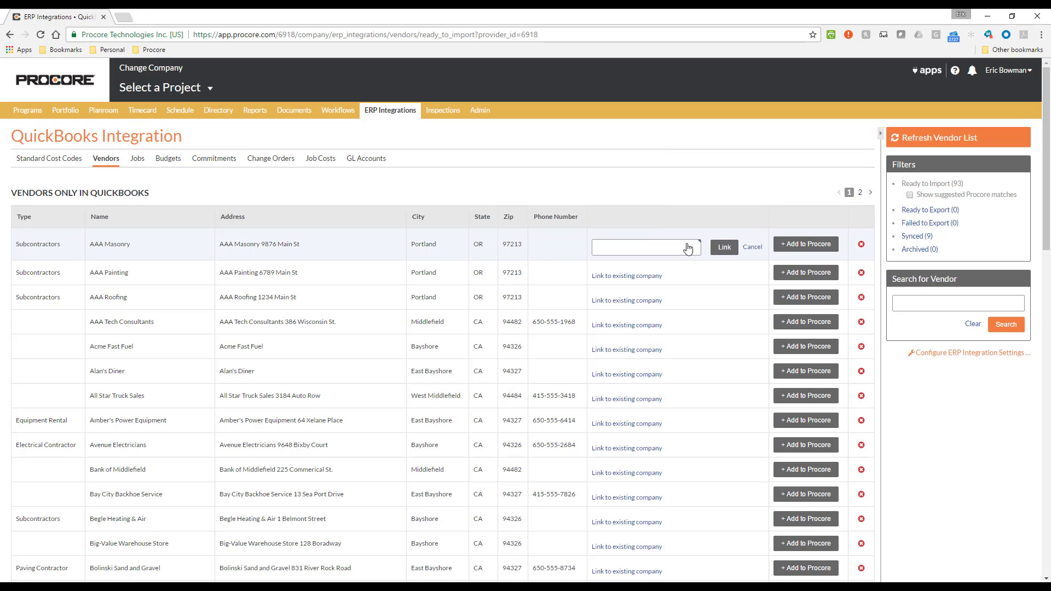
{"action": "left_click", "coordinate": [619, 248]}
{"action": "type", "text": "aaa"}
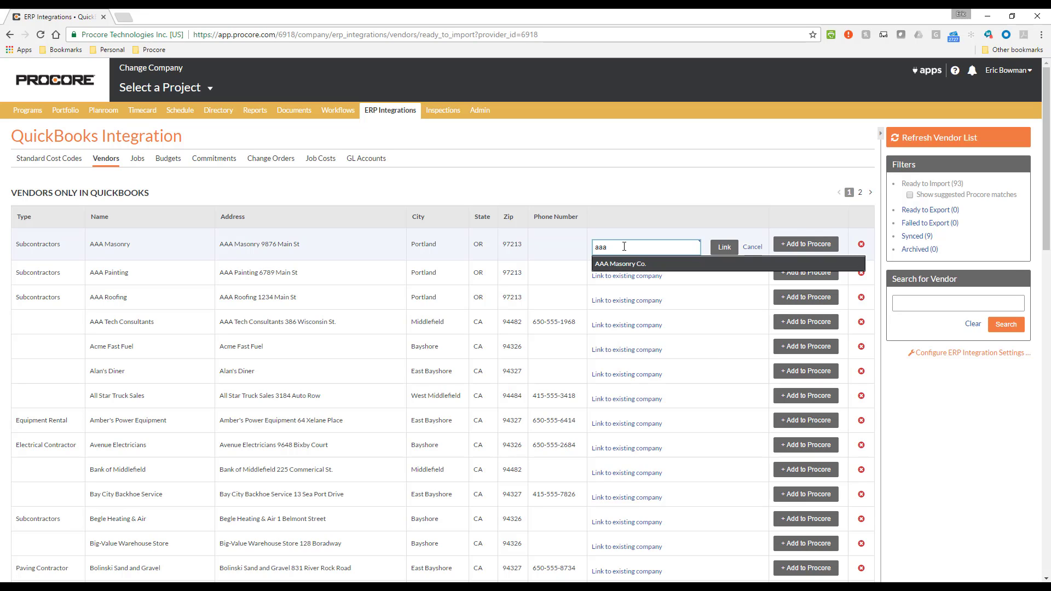
{"action": "left_click", "coordinate": [630, 265]}
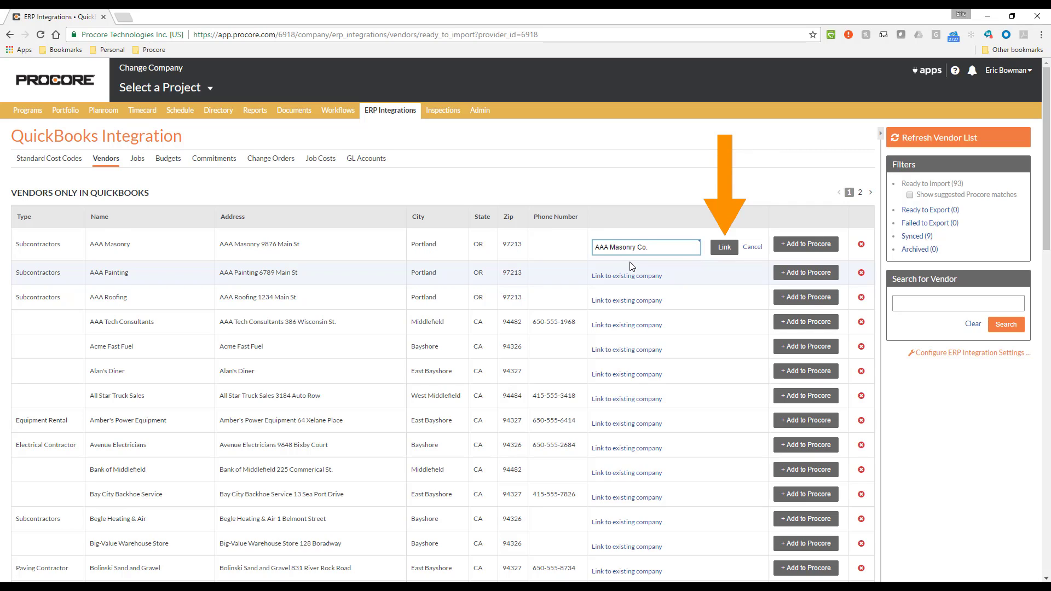
{"action": "left_click", "coordinate": [725, 249]}
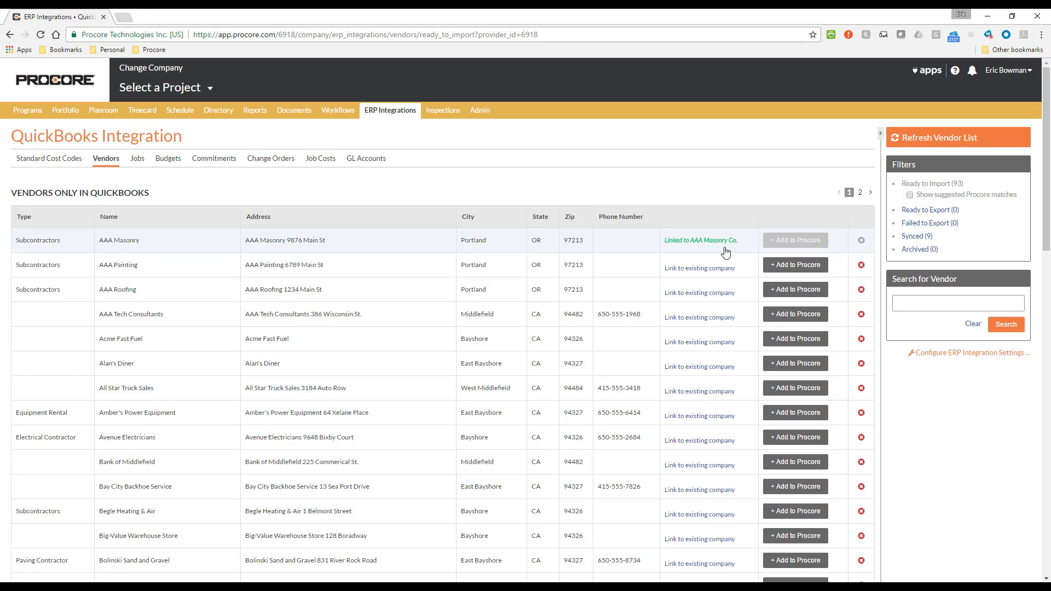
- Look for an existing company matching the vendor AAA Painting using "aaa", and add the vendor to Procore instead
{"action": "left_click", "coordinate": [724, 268]}
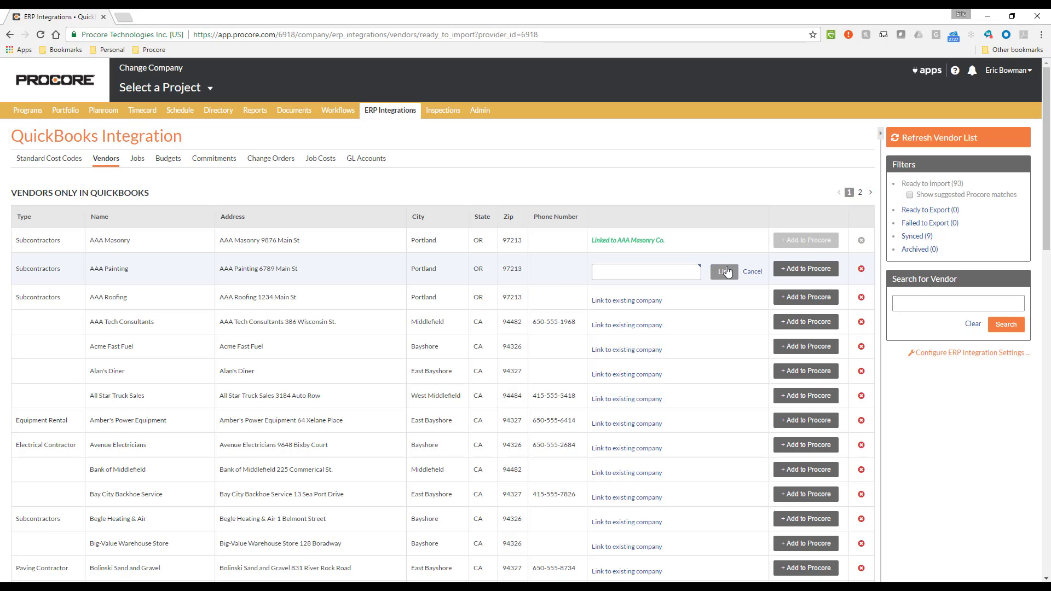
{"action": "left_click", "coordinate": [651, 269]}
{"action": "type", "text": "aaa"}
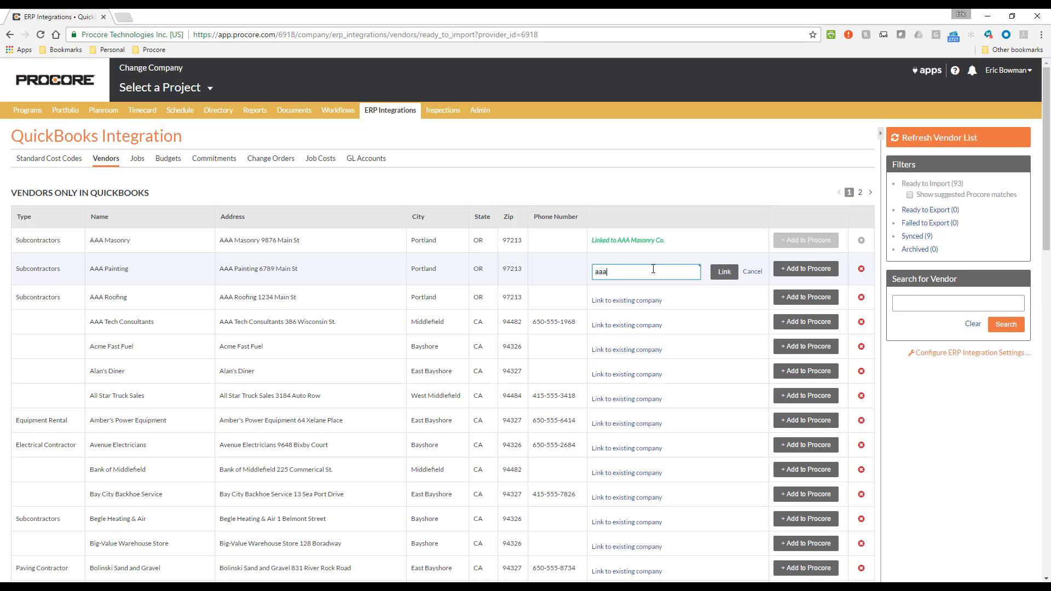
{"action": "left_click", "coordinate": [784, 268]}
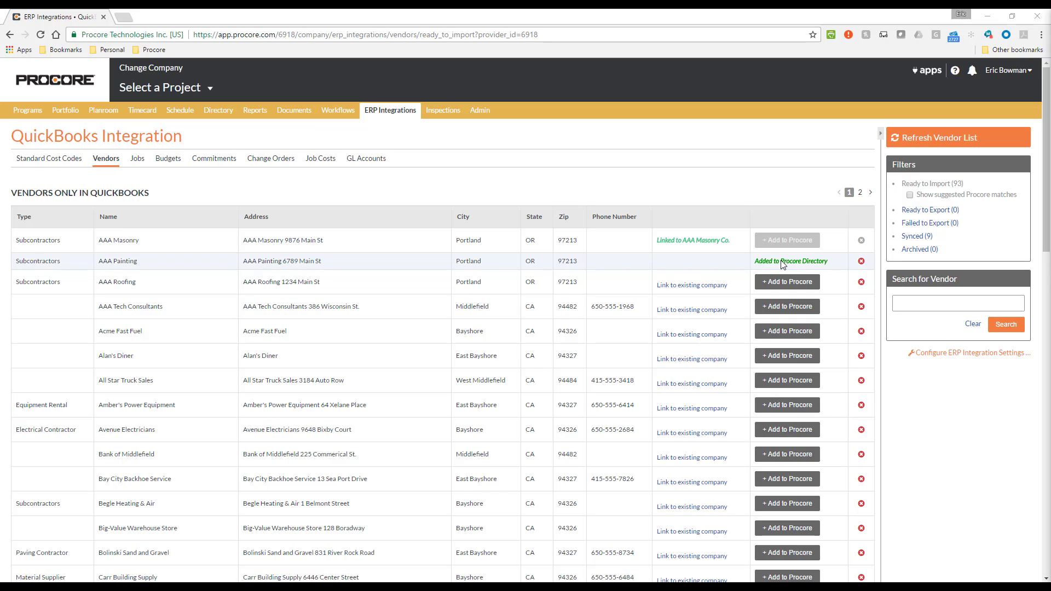
- Archive the vendor AAA Roofing, unarchive it from the archived vendors, and return to the vendors ready to import
{"action": "left_click", "coordinate": [861, 282]}
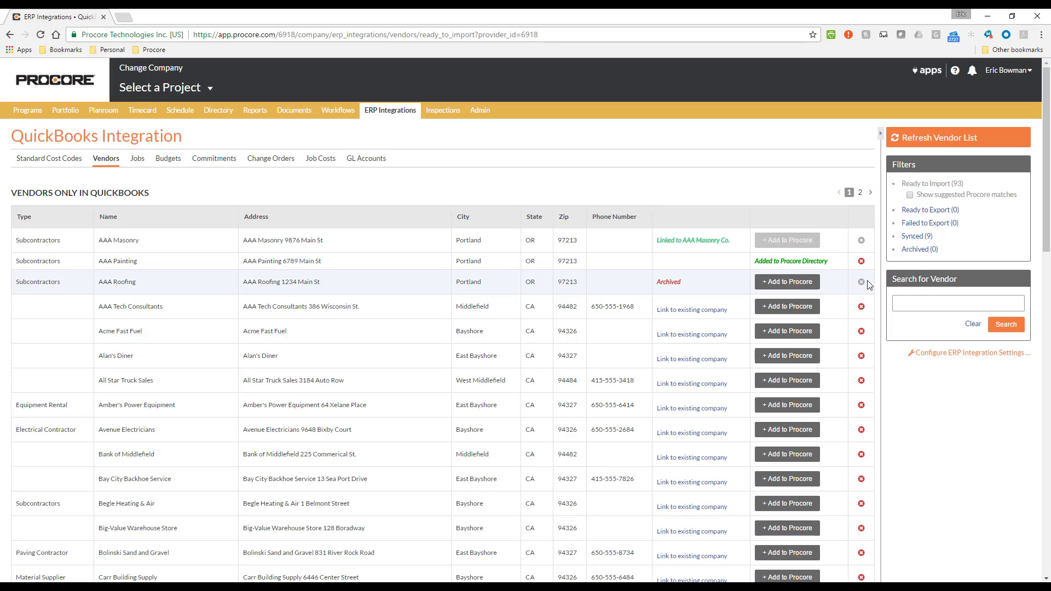
{"action": "left_click", "coordinate": [925, 252]}
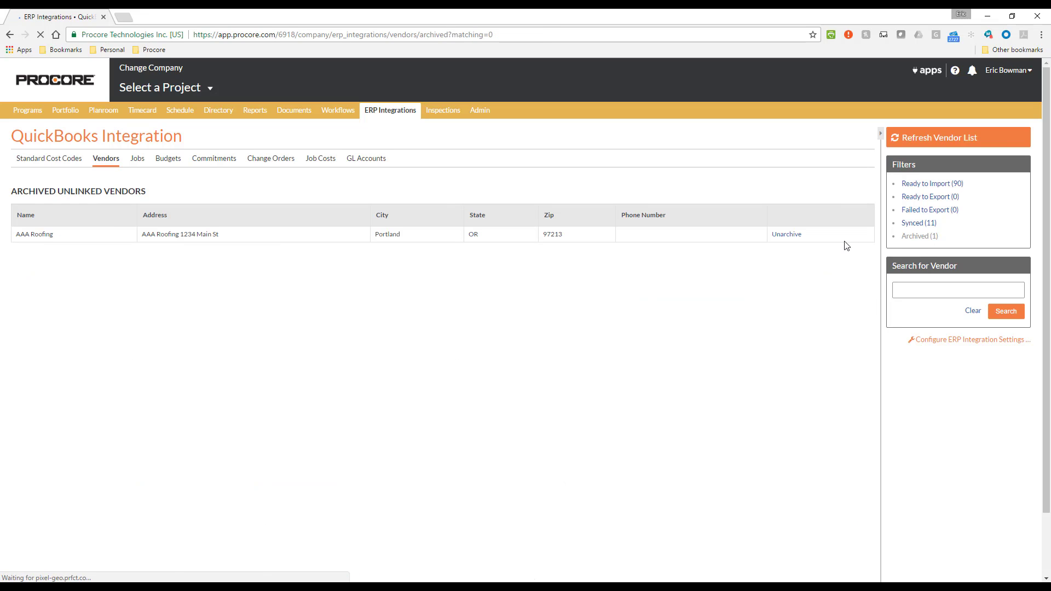
{"action": "left_click", "coordinate": [794, 240]}
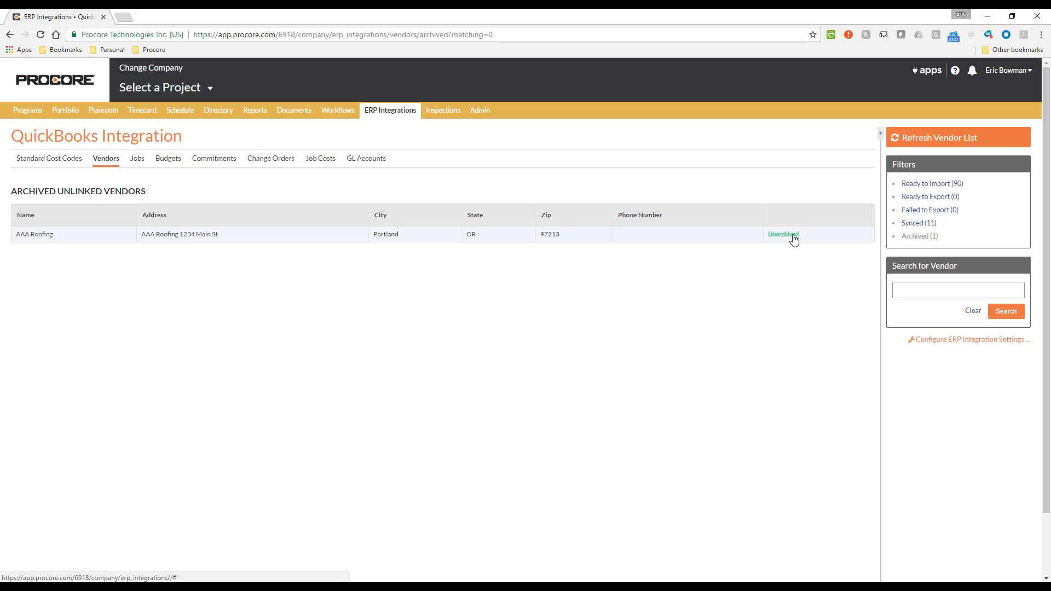
{"action": "left_click", "coordinate": [935, 189]}
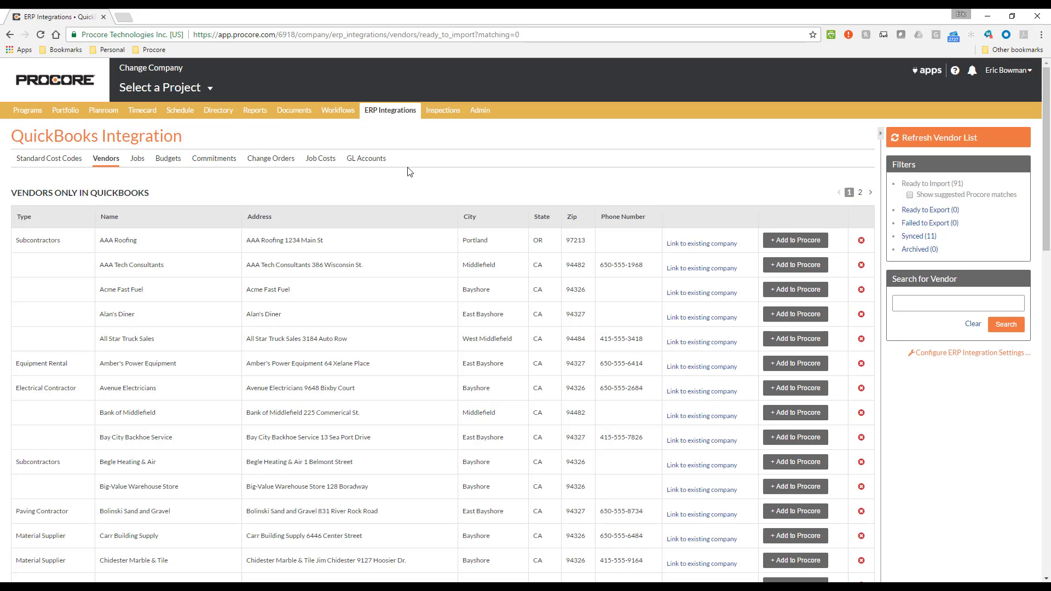
- Create the company AAA Flooring in the company directory with its phone, address, city and ZIP, and send it to ERP
{"action": "left_click", "coordinate": [220, 114]}
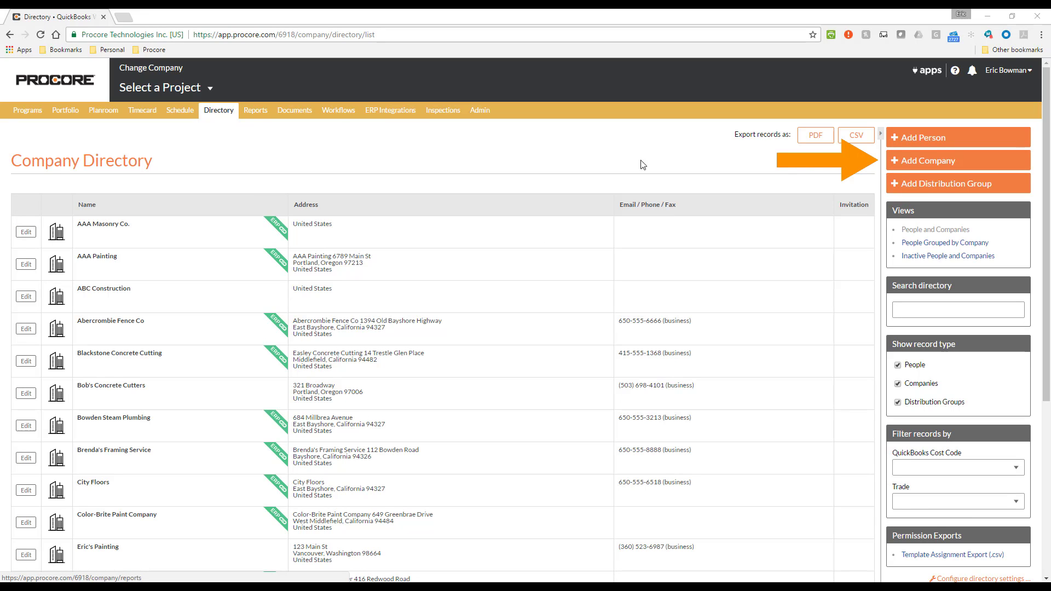
{"action": "left_click", "coordinate": [904, 164]}
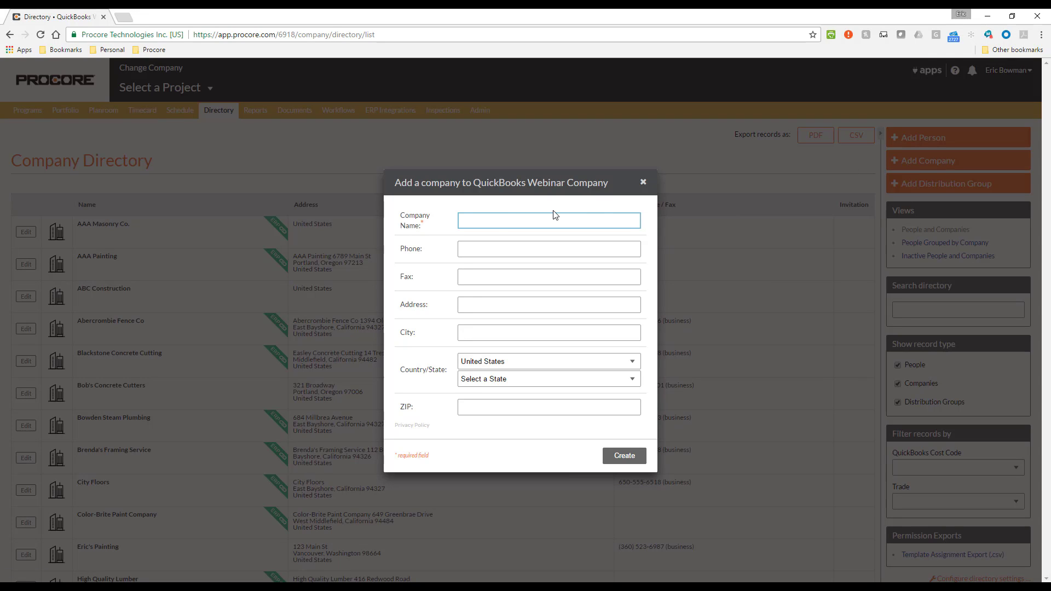
{"action": "type", "text": "AAA Flooring"}
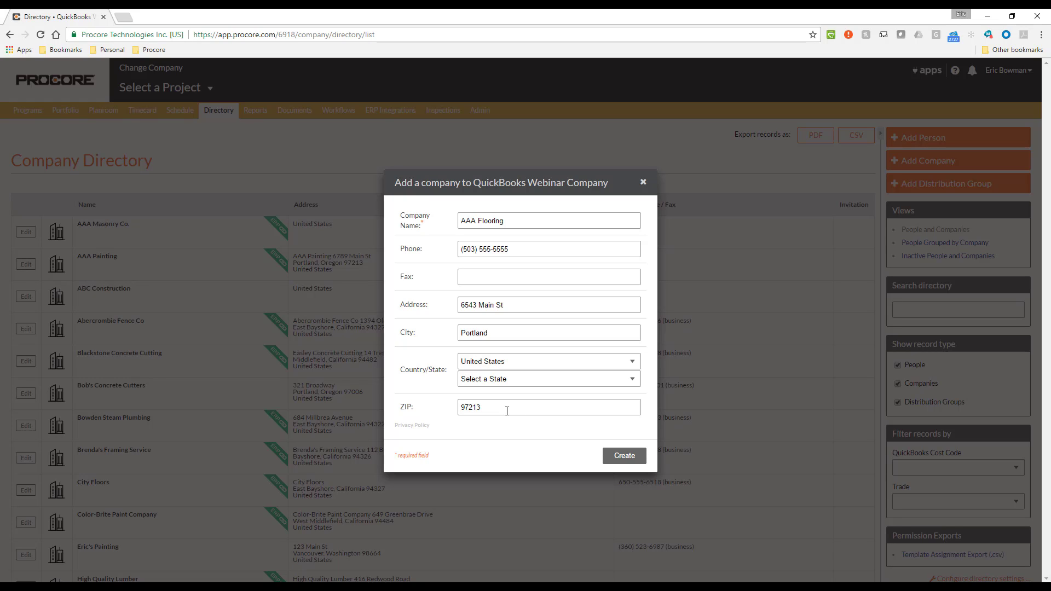
{"action": "left_click", "coordinate": [627, 454]}
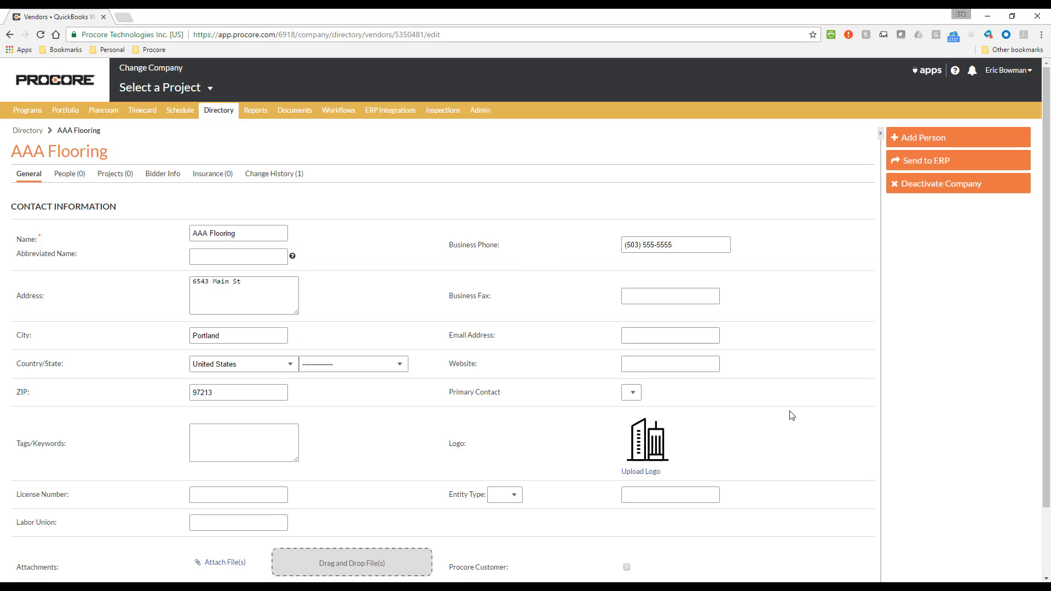
{"action": "left_click", "coordinate": [932, 163]}
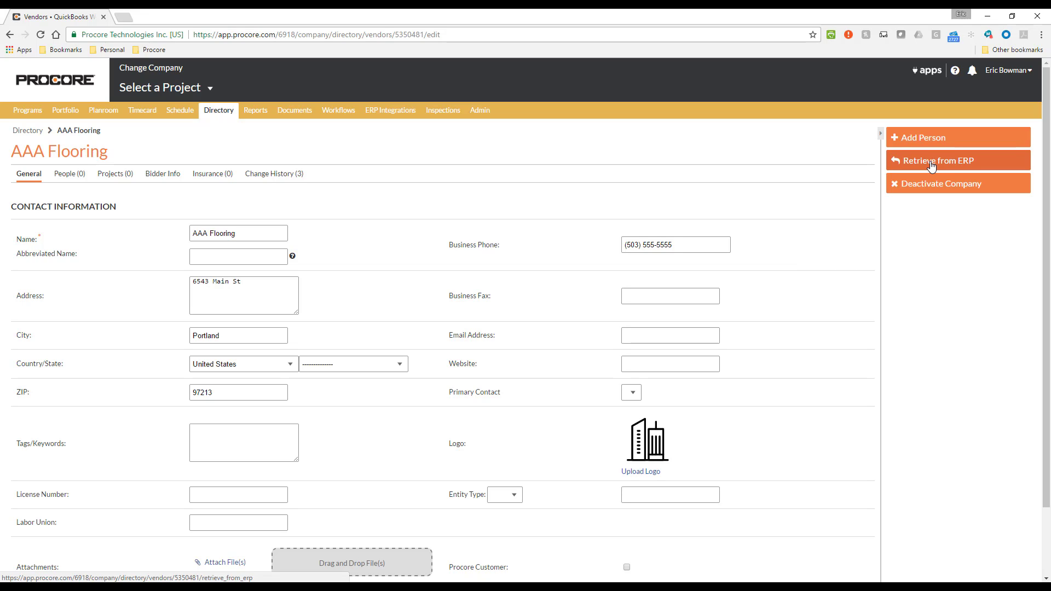
- Accept AAA Flooring among the vendors ready to export, with vendor type Subcontractors, and export it to QuickBooks
{"action": "left_click", "coordinate": [391, 112]}
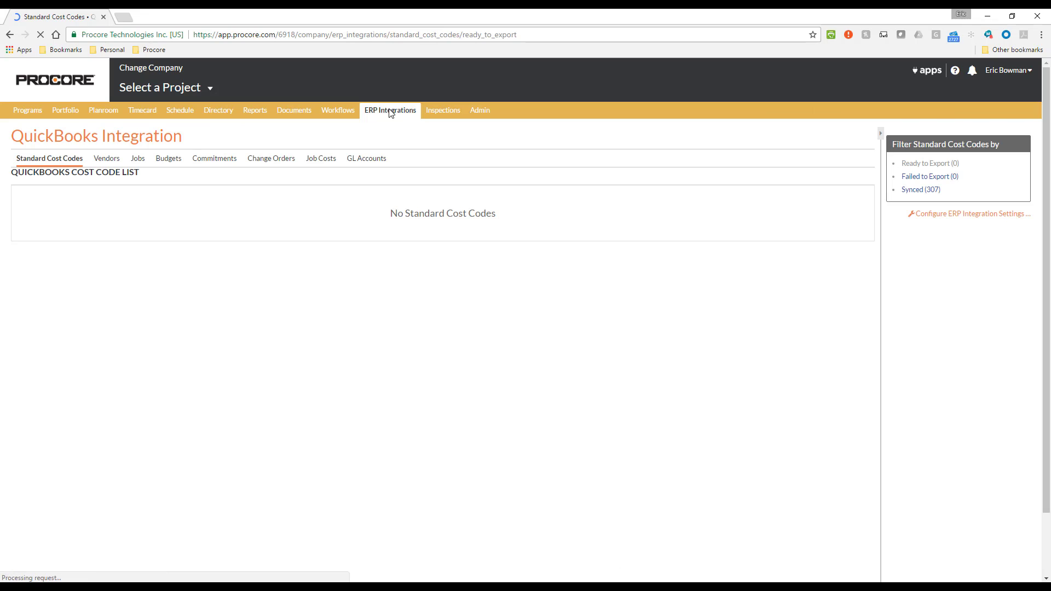
{"action": "left_click", "coordinate": [107, 159]}
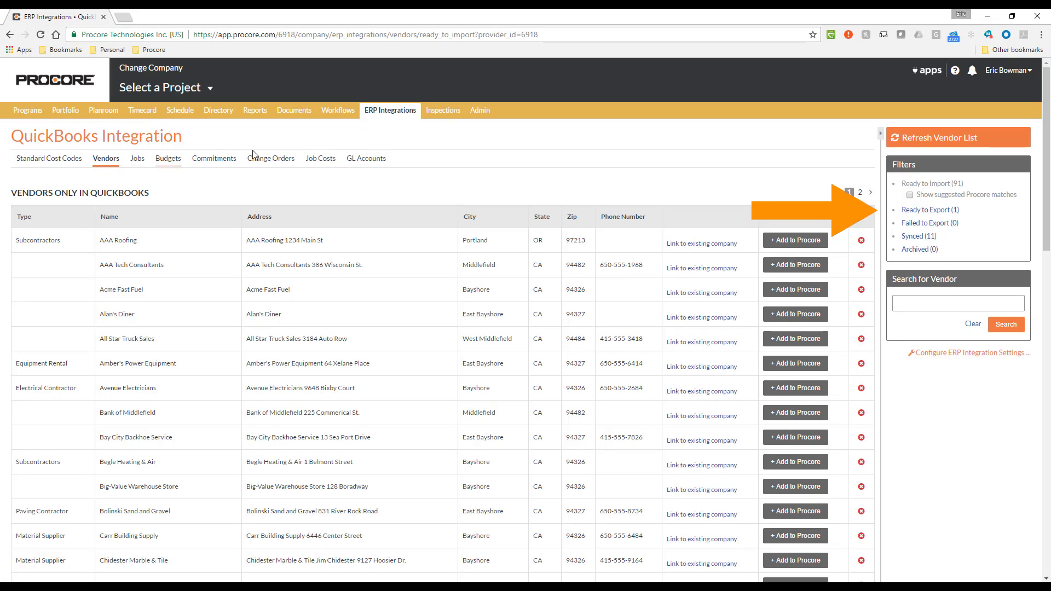
{"action": "left_click", "coordinate": [919, 211]}
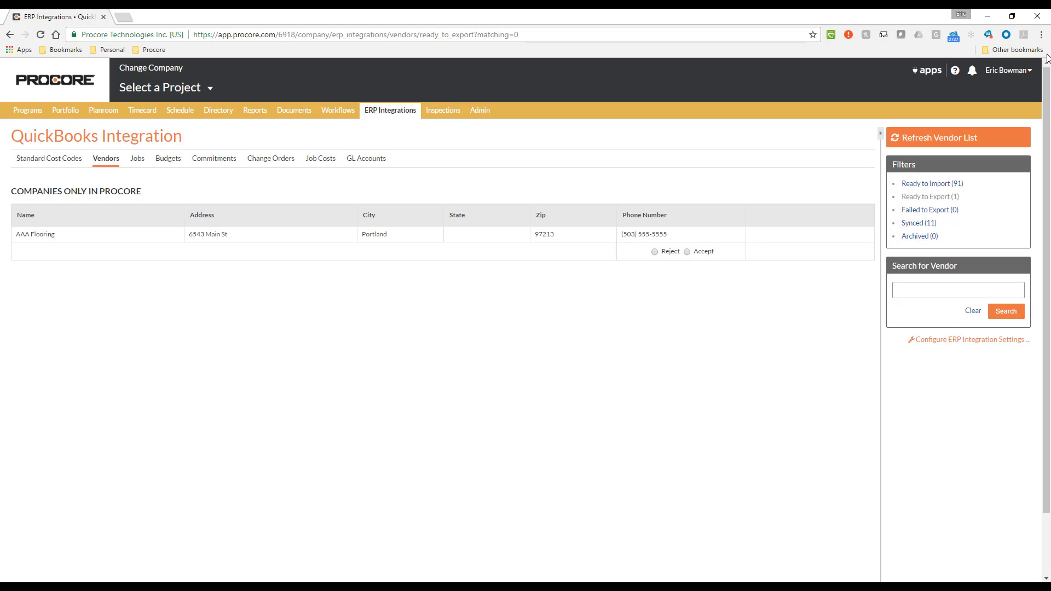
{"action": "left_click", "coordinate": [655, 252]}
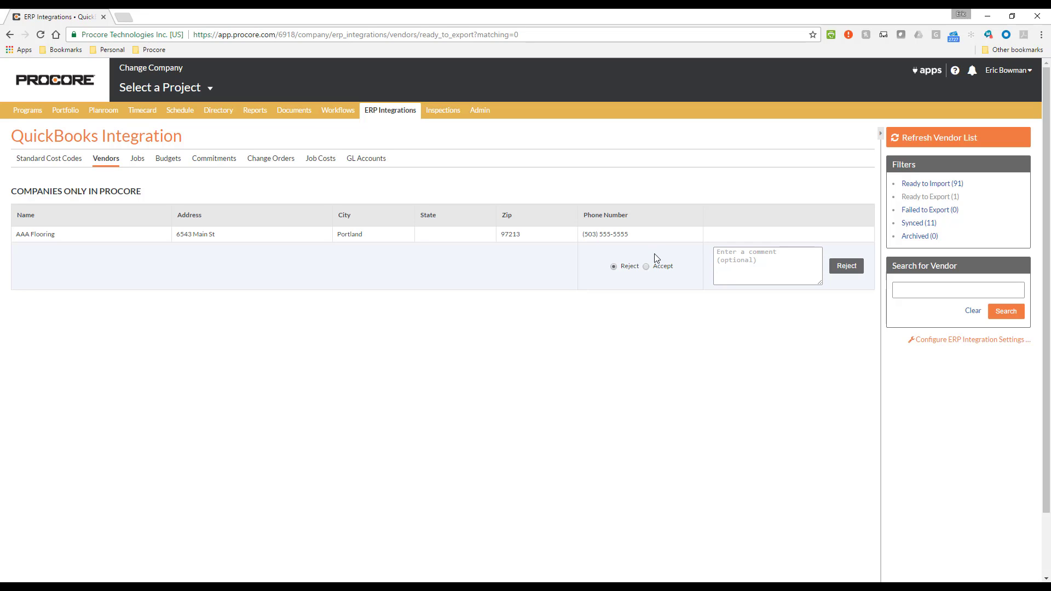
{"action": "left_click", "coordinate": [646, 266]}
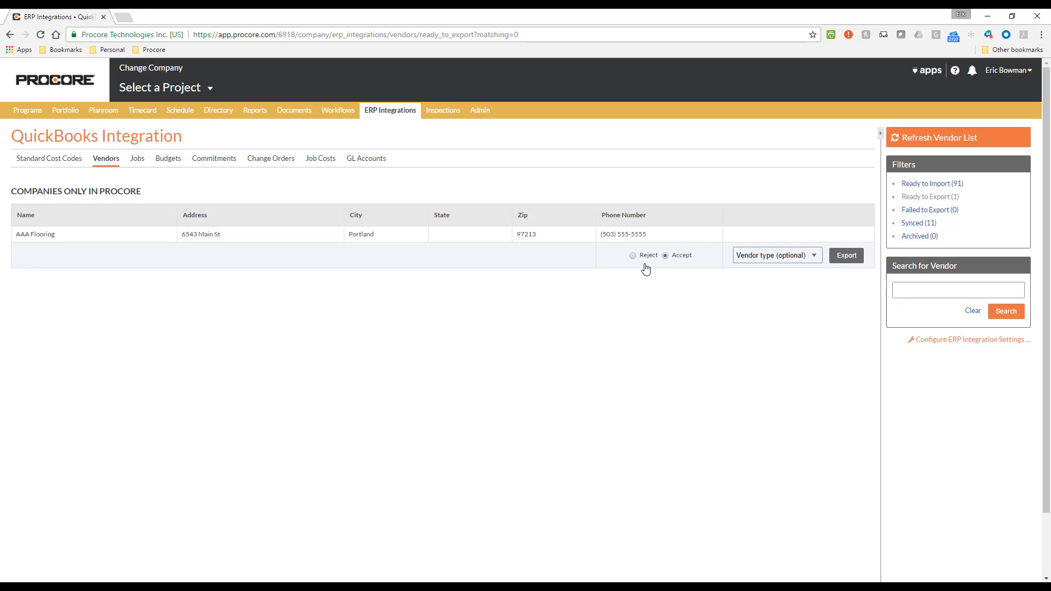
{"action": "left_click", "coordinate": [800, 256]}
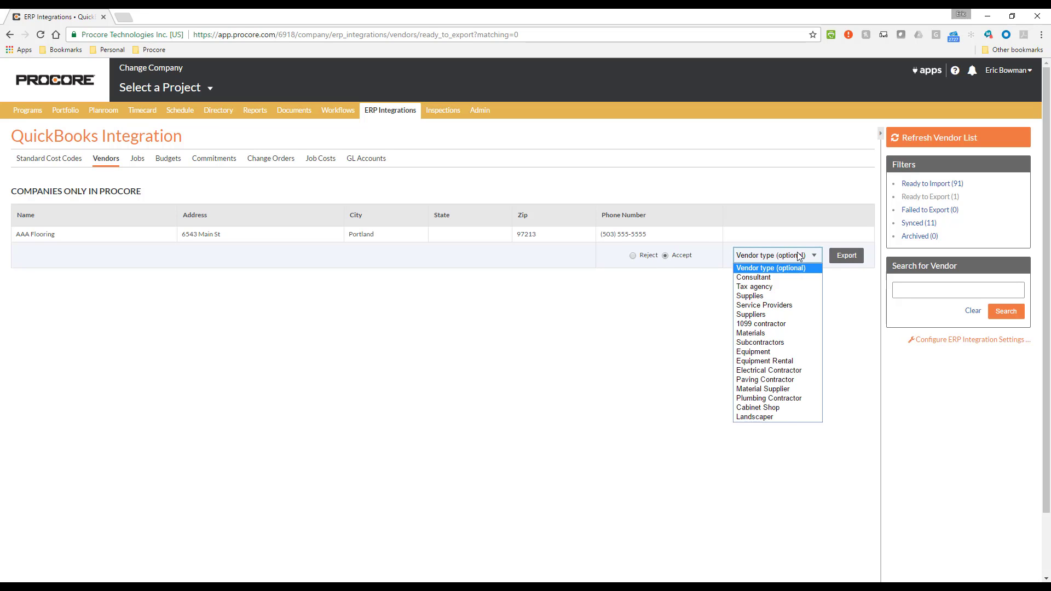
{"action": "left_click", "coordinate": [776, 342]}
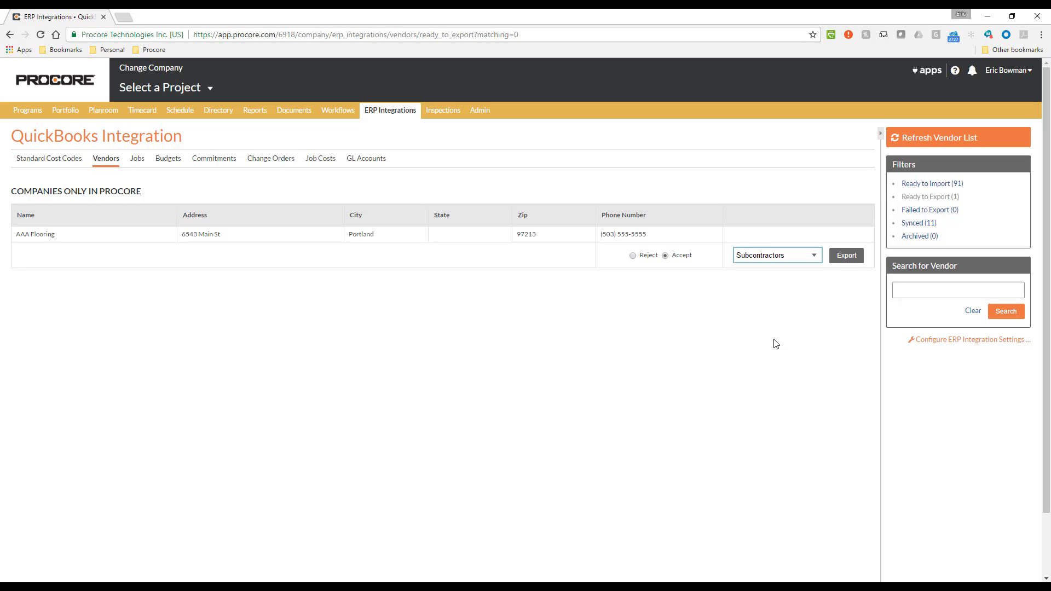
{"action": "left_click", "coordinate": [858, 258]}
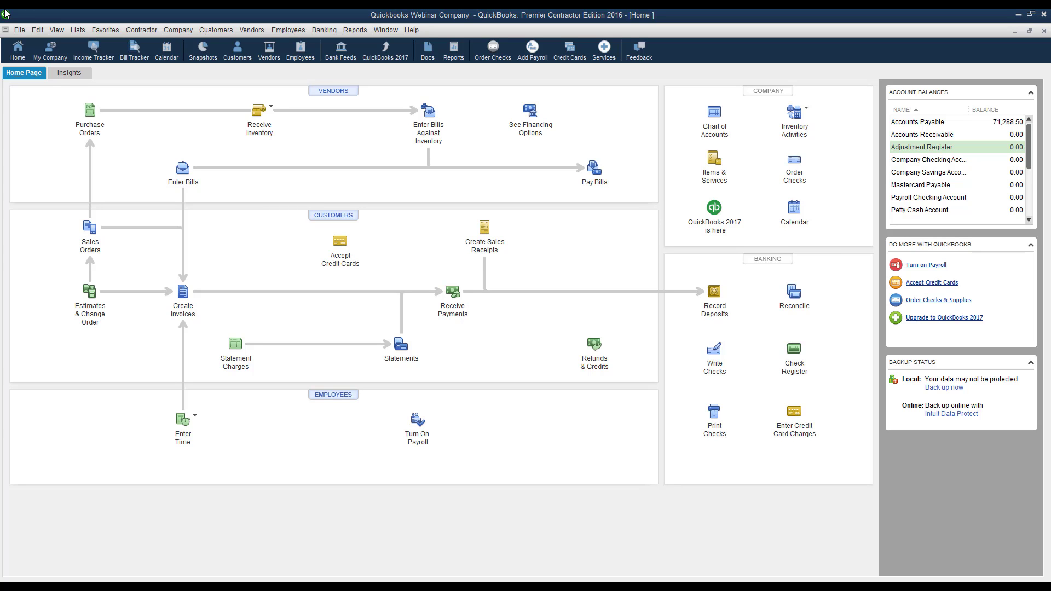
- Switch to QuickBooks to examine AAA Flooring's vendor record and additional info, and check the company in Procore's company directory
{"action": "left_click", "coordinate": [269, 55]}
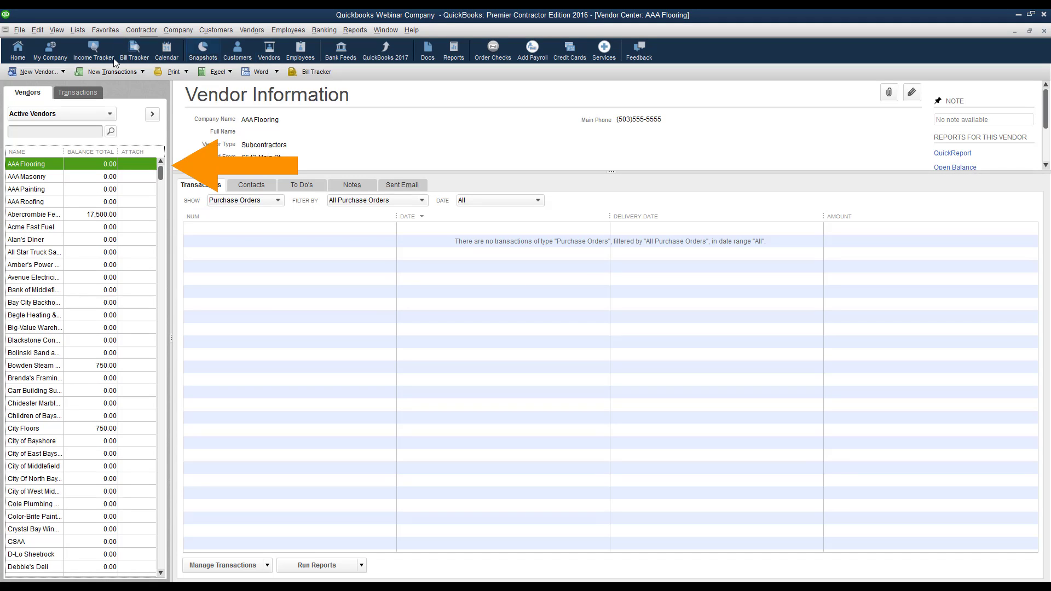
{"action": "double_click", "coordinate": [12, 165]}
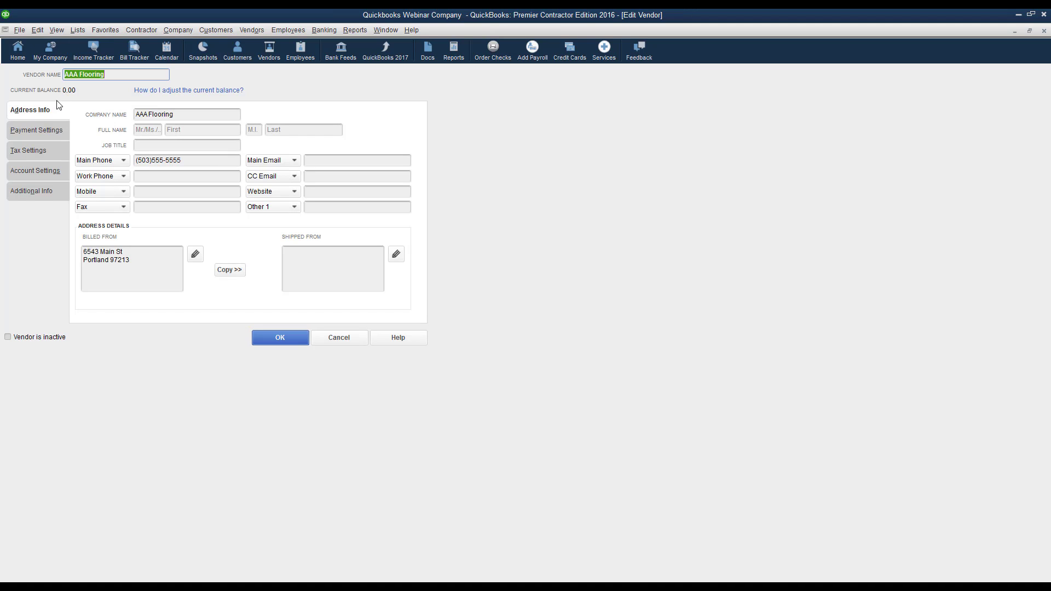
{"action": "left_click", "coordinate": [40, 191]}
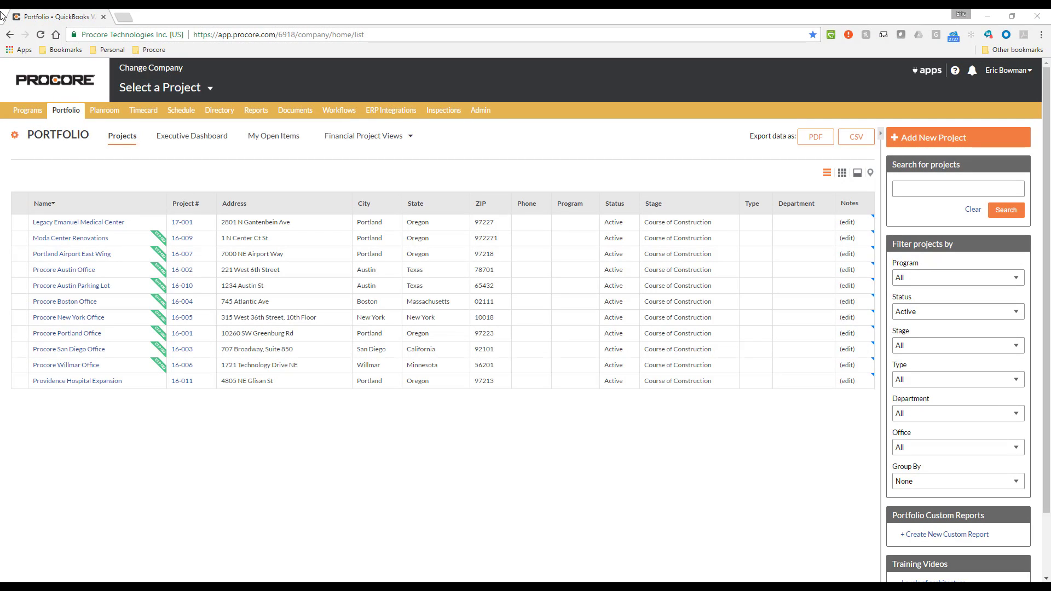
{"action": "left_click", "coordinate": [219, 110]}
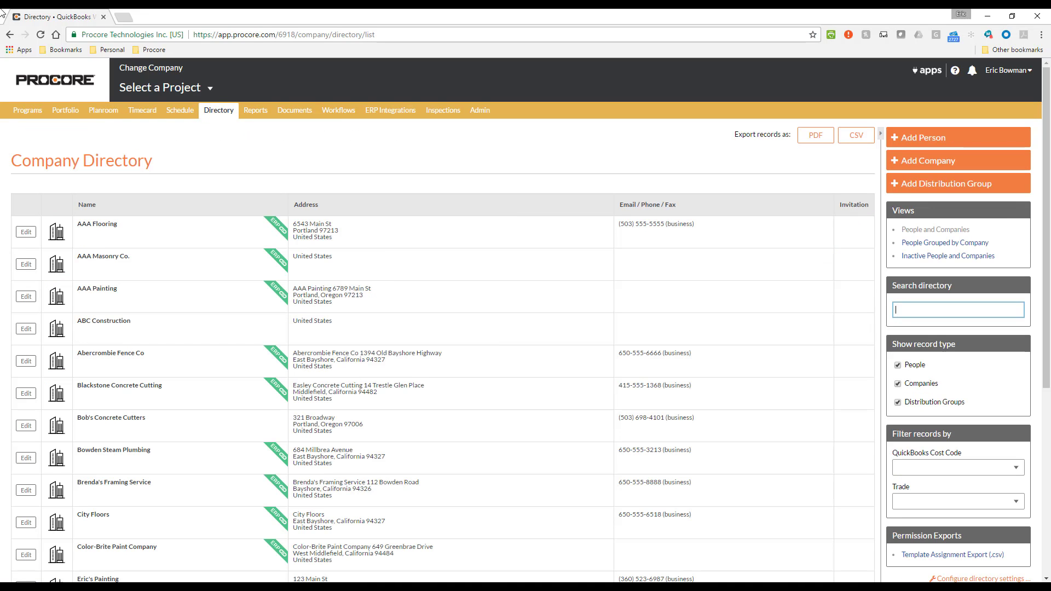